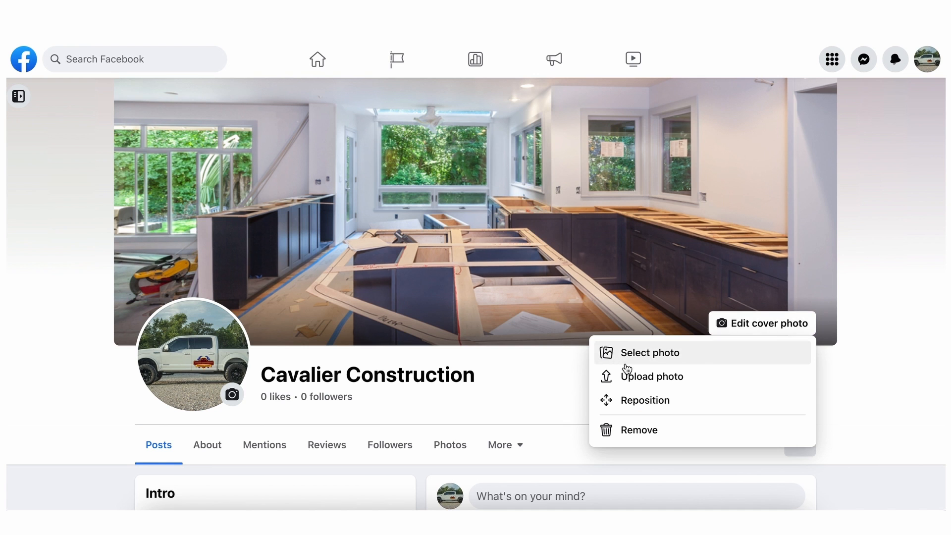
Replace the page's cover photo with the finished white kitchen photo, reposition it lower to show more of its upper part, and save
click(628, 359)
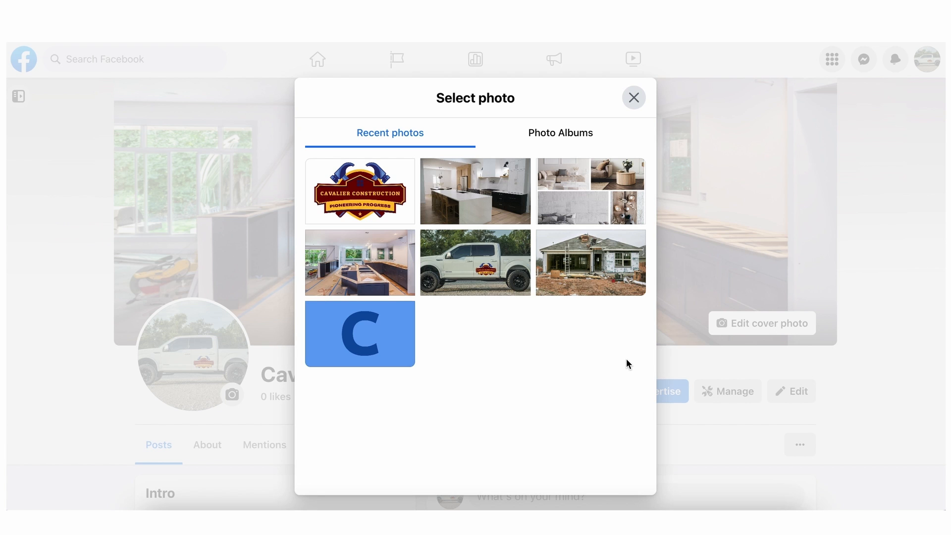
click(477, 201)
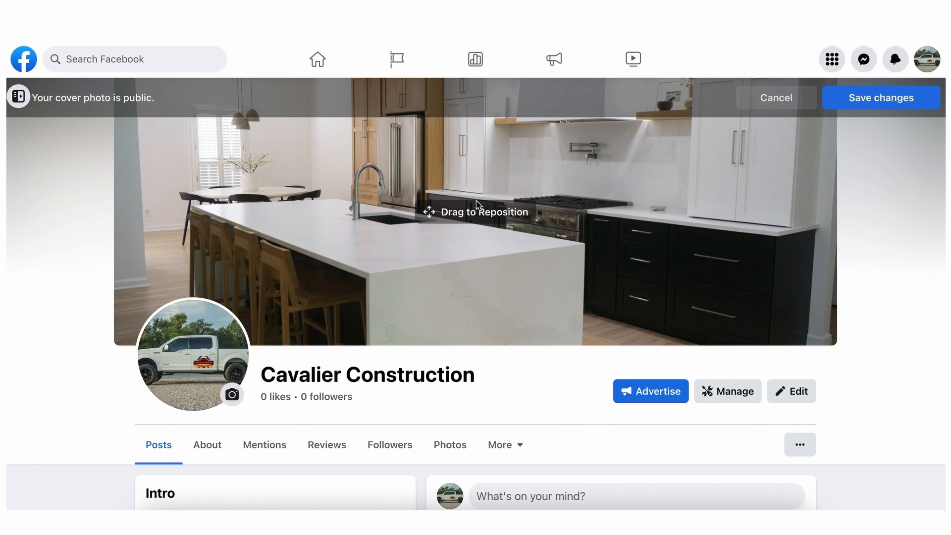
drag(480, 212, 478, 261)
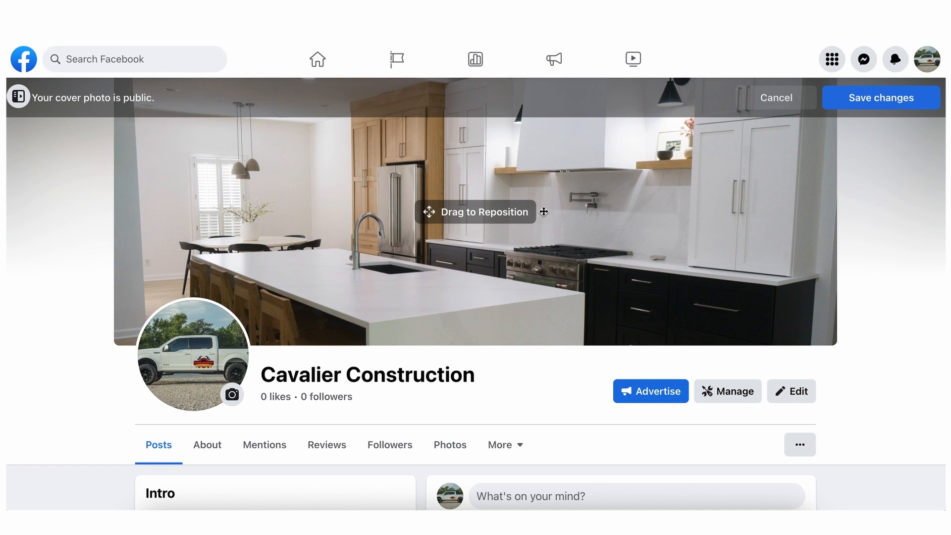
mouse_move(500, 208)
mouse_down()
mouse_move(497, 201)
mouse_move(495, 224)
mouse_up()
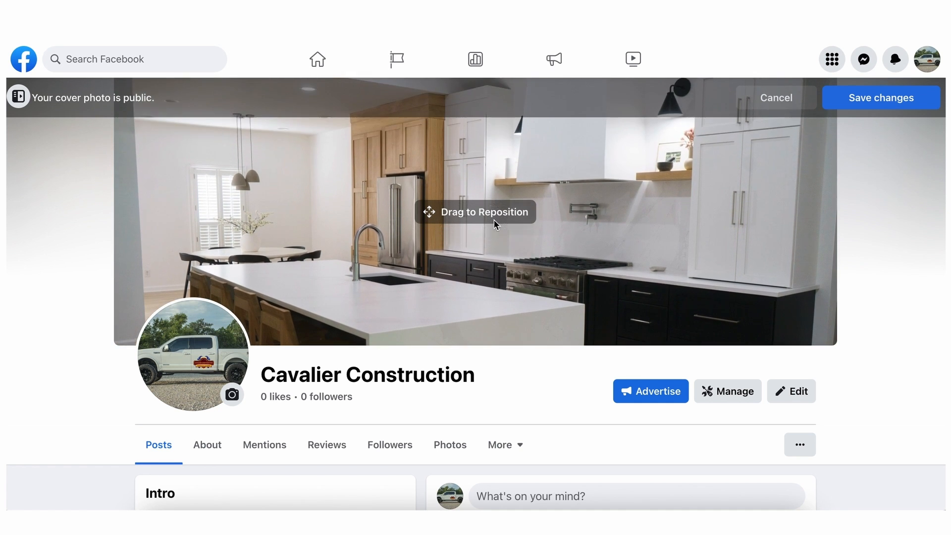
click(863, 105)
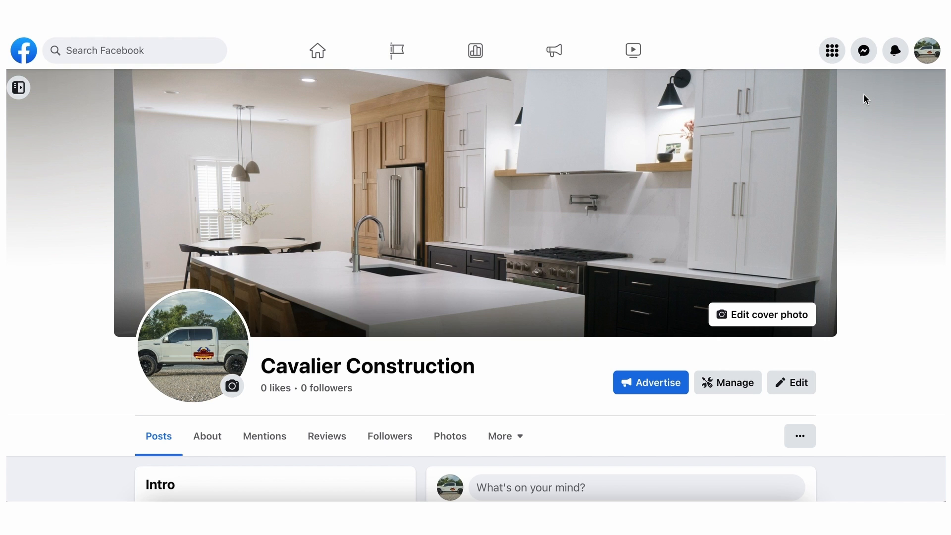
Update the page's profile picture to the Cavalier Construction logo, adjusting its crop and saving it
scroll(463, 208, down, 2)
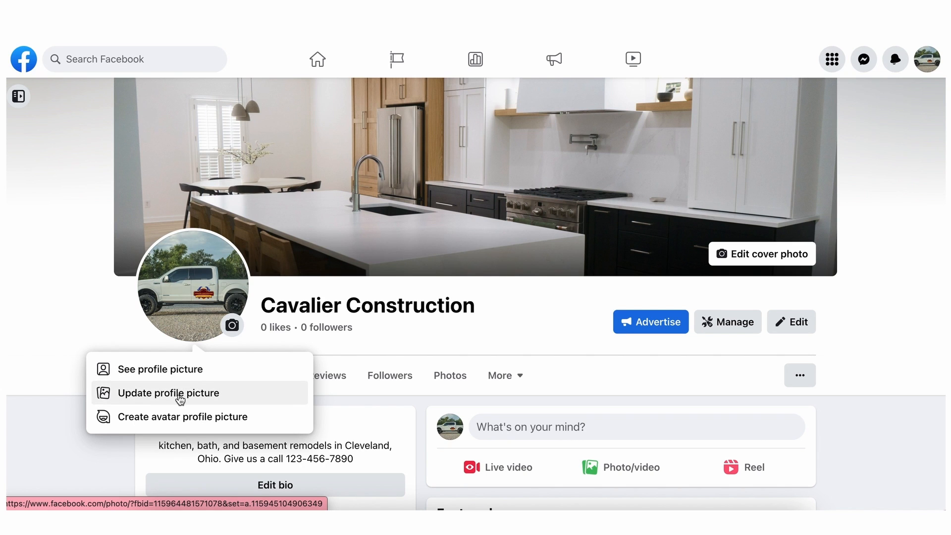
click(181, 394)
click(585, 317)
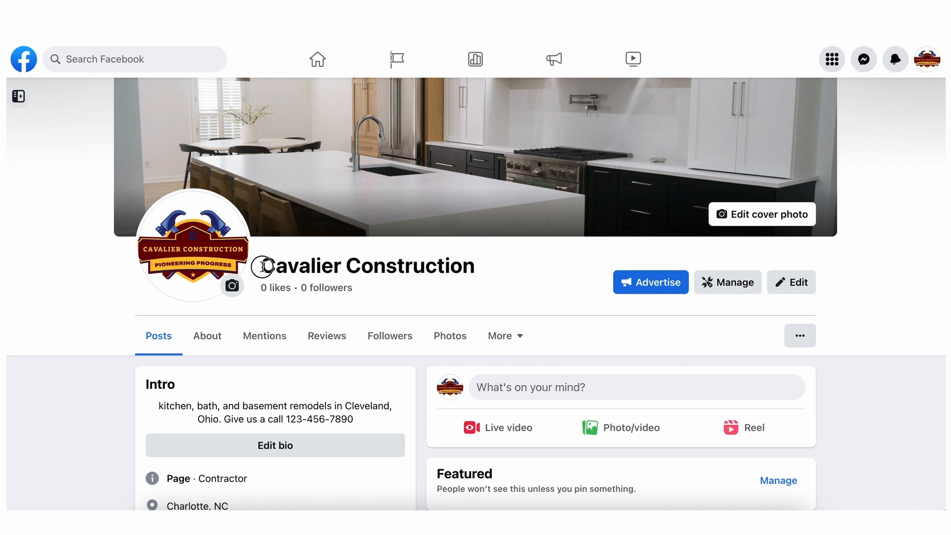
drag(259, 265, 443, 277)
click(444, 279)
Go through the Meta Business Suite settings to the general page settings and open the page name for editing
click(19, 96)
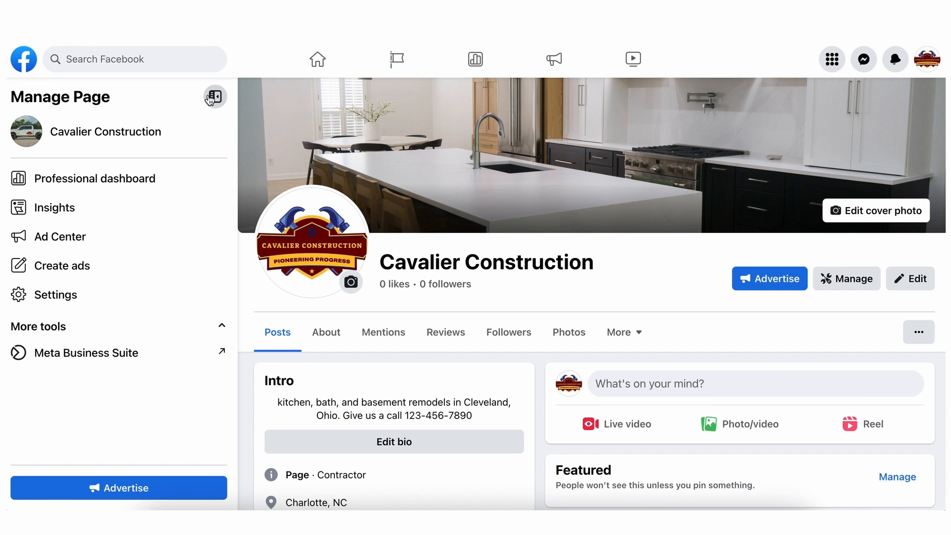
click(102, 354)
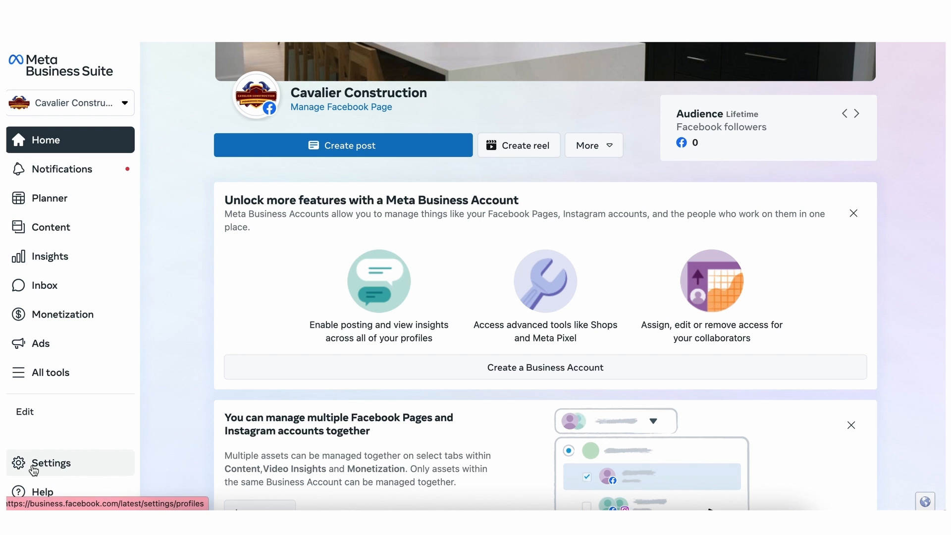
click(33, 466)
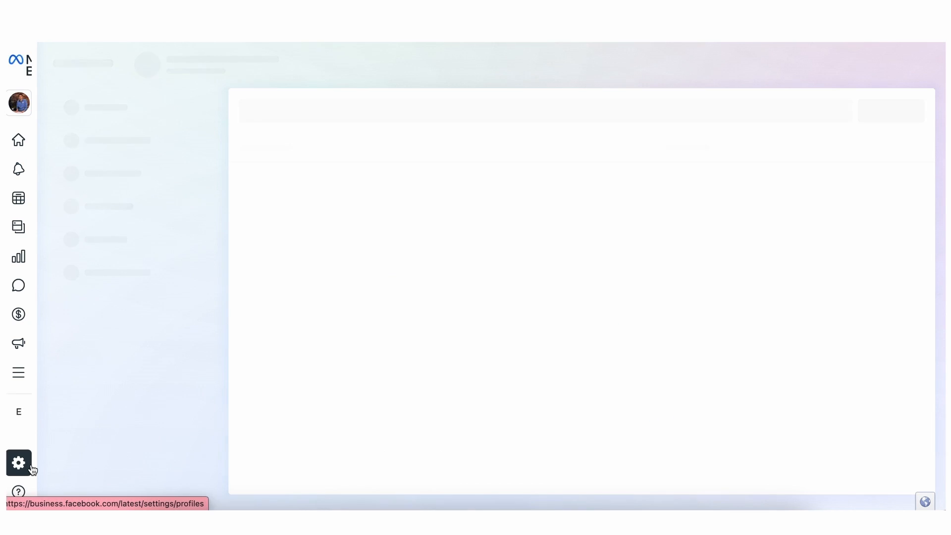
click(347, 181)
click(841, 297)
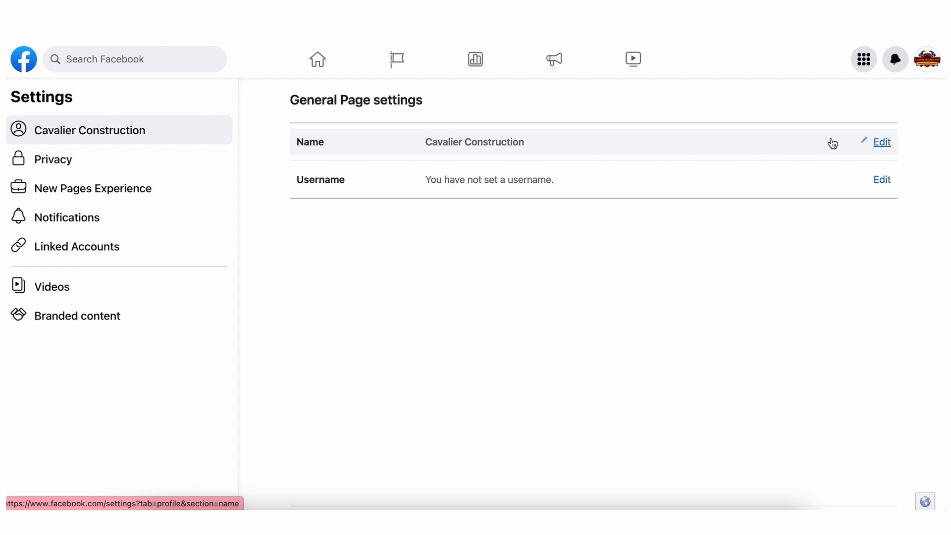
click(878, 144)
drag(619, 149, 511, 149)
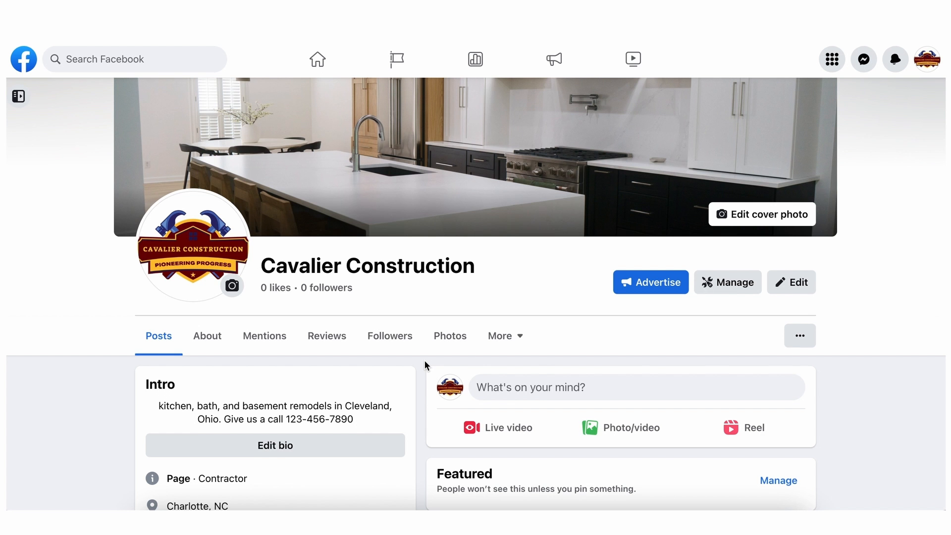
Replace the intro bio with "Turning your house into a home with premier kitchen, bath. and basement remodels in Cleveland. Ohio" and save it
scroll(424, 360, down, 2)
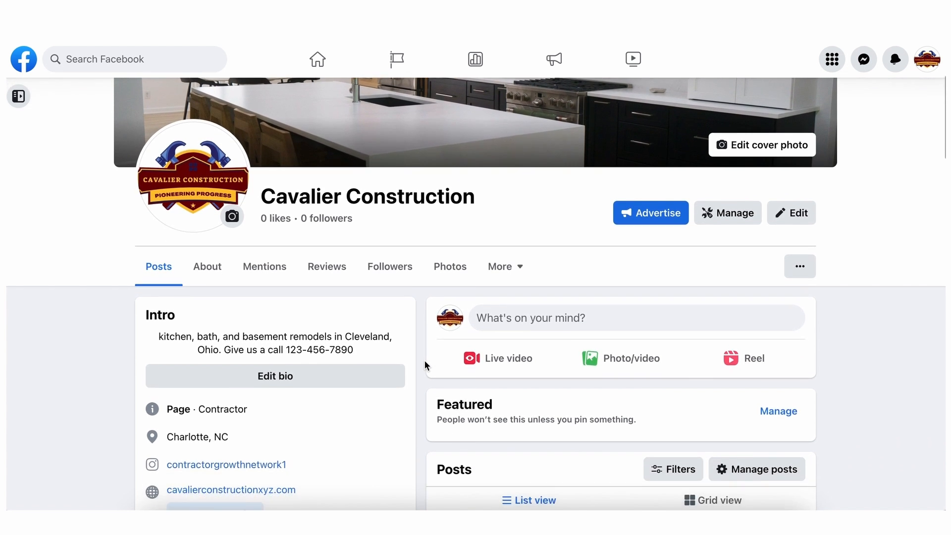
scroll(425, 363, down, 3)
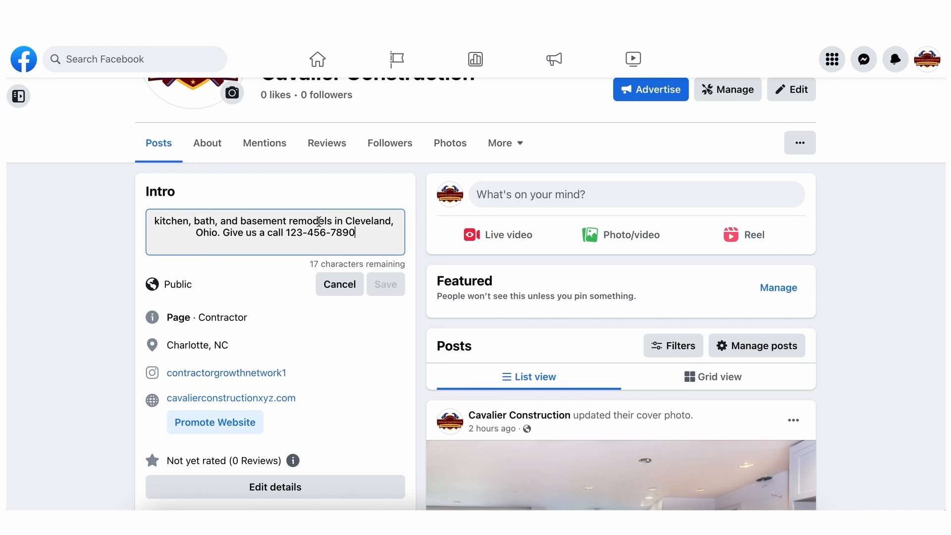
drag(369, 235, 138, 220)
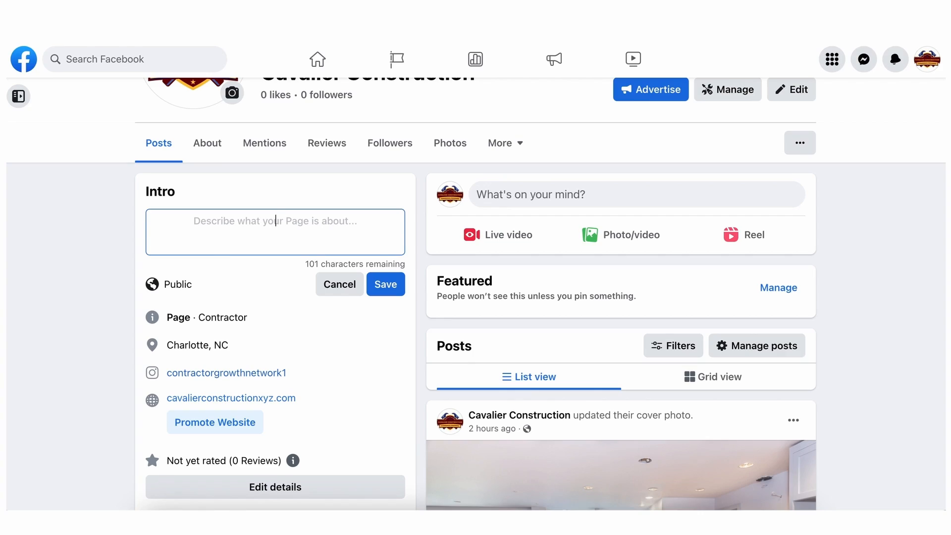
key(ctrl+v)
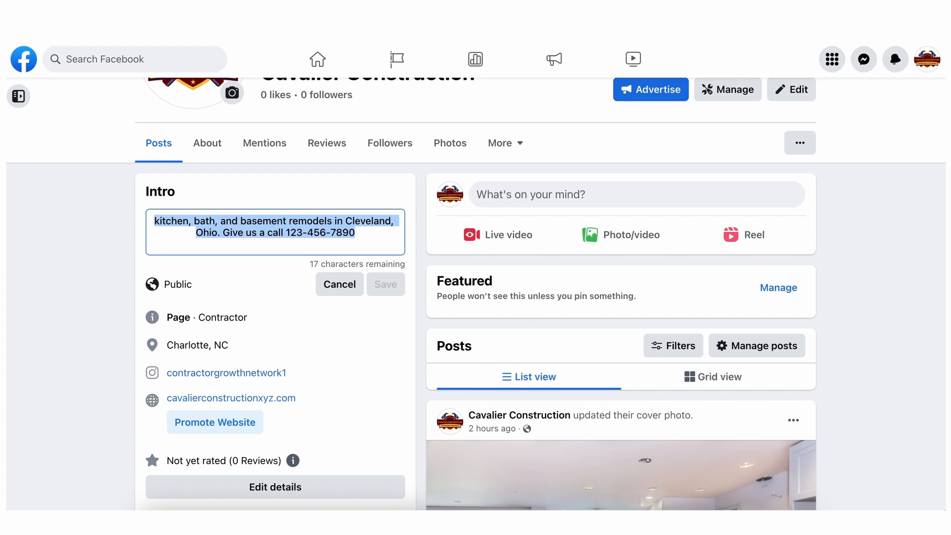
text(Turning your house into a home with premier kitchen, bath. and basement remodels in Cleveland. Ohio)
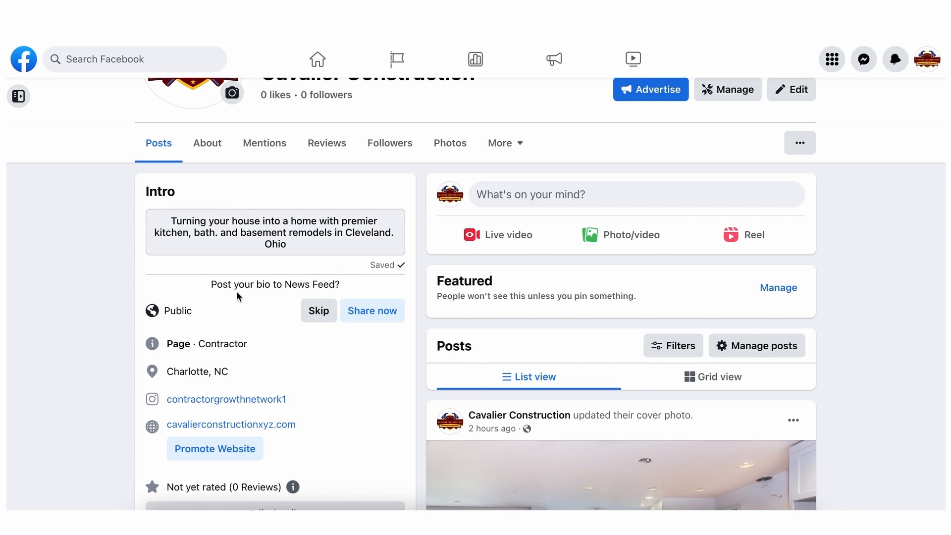
Open the page's intro details for editing and look through the contact and basic info options
scroll(238, 296, down, 2)
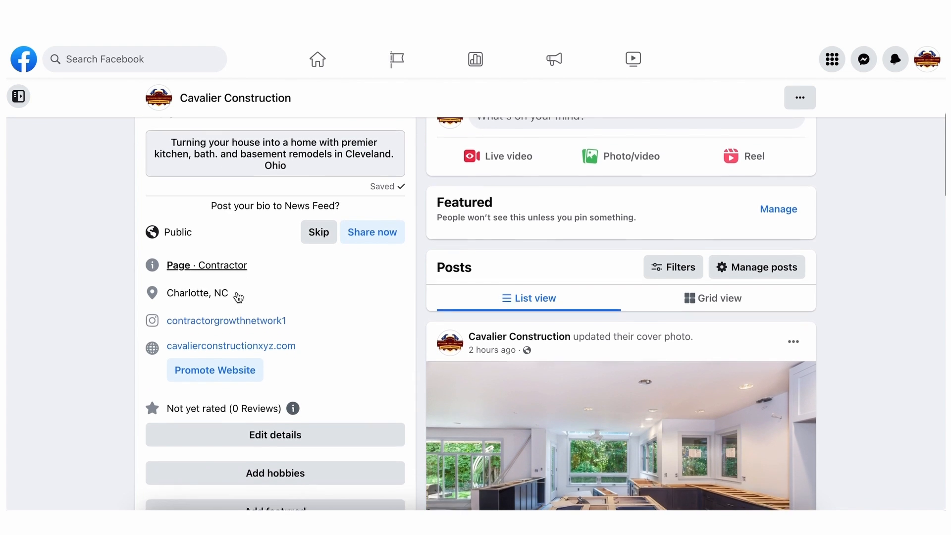
scroll(322, 286, up, 1)
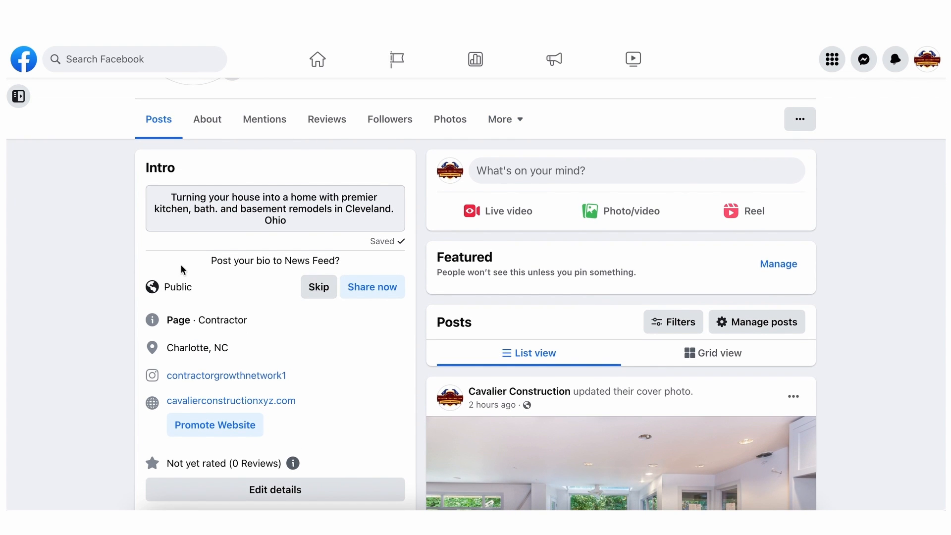
scroll(248, 337, down, 1)
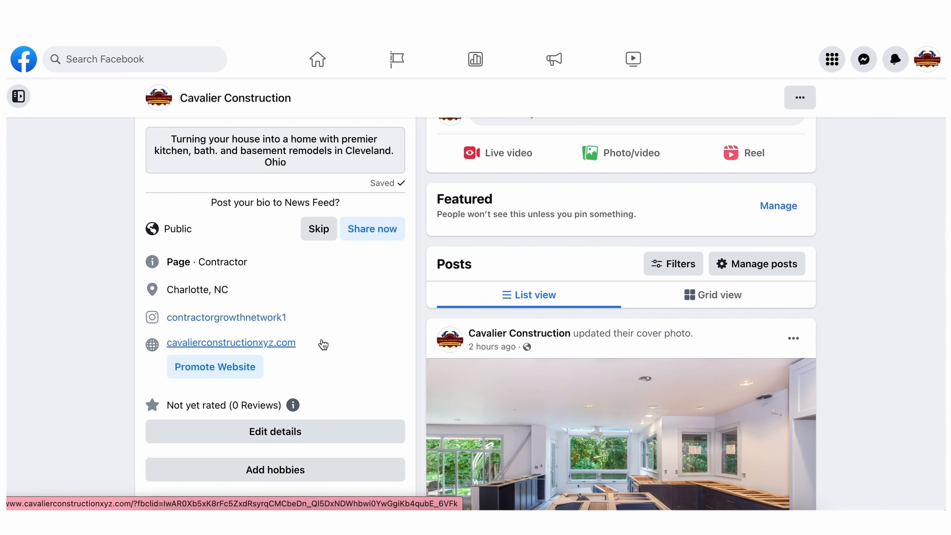
scroll(322, 344, down, 1)
click(293, 378)
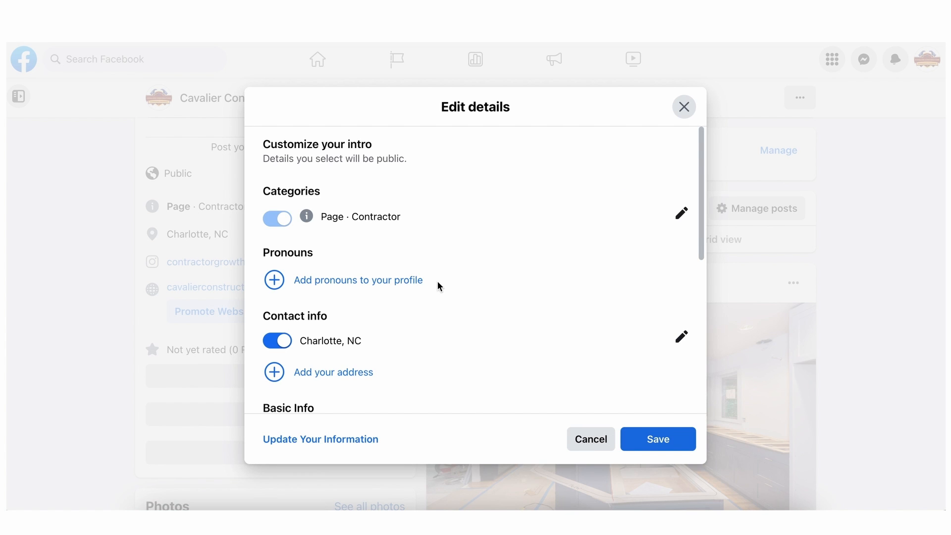
scroll(440, 287, down, 3)
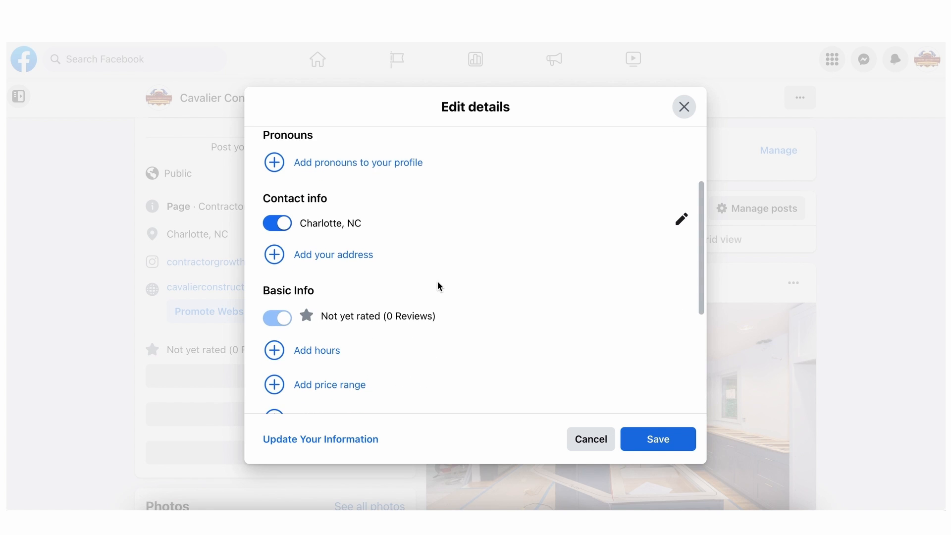
scroll(440, 286, up, 1)
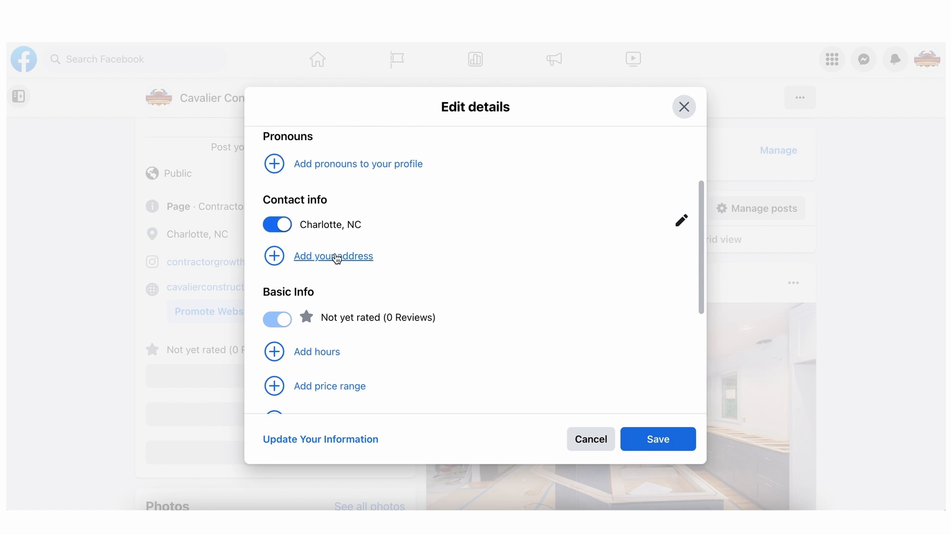
Add the business address to the contact info, filling in the street address, city and ZIP code
click(335, 254)
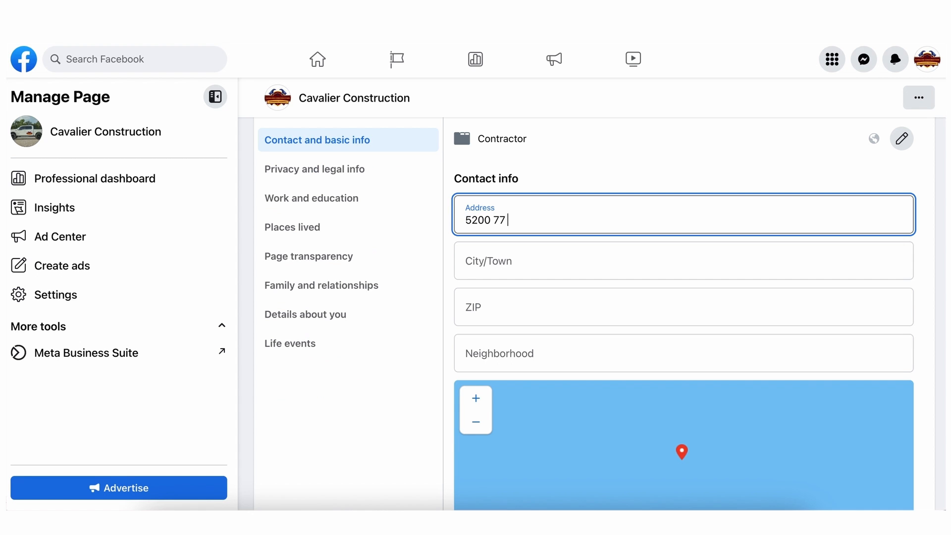
text(Center Drive)
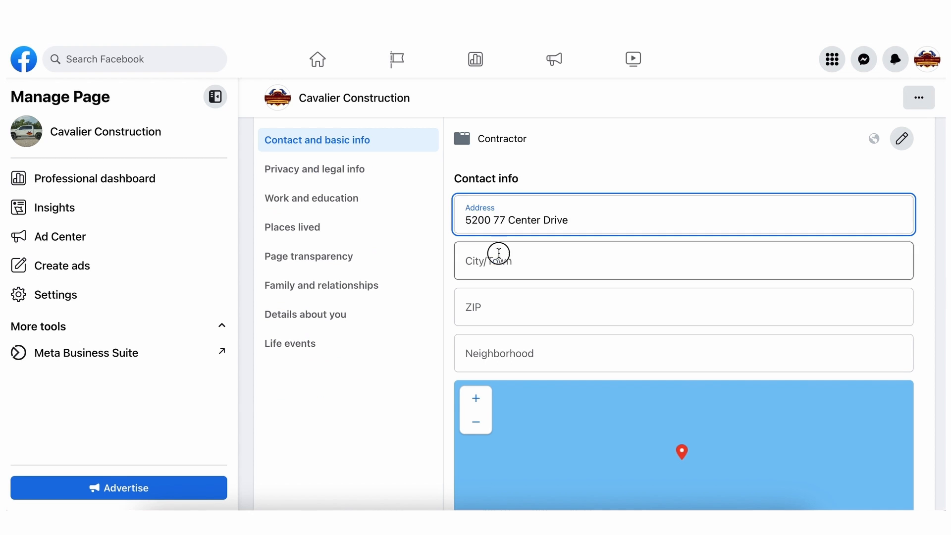
click(499, 251)
text(Charlotte)
click(542, 297)
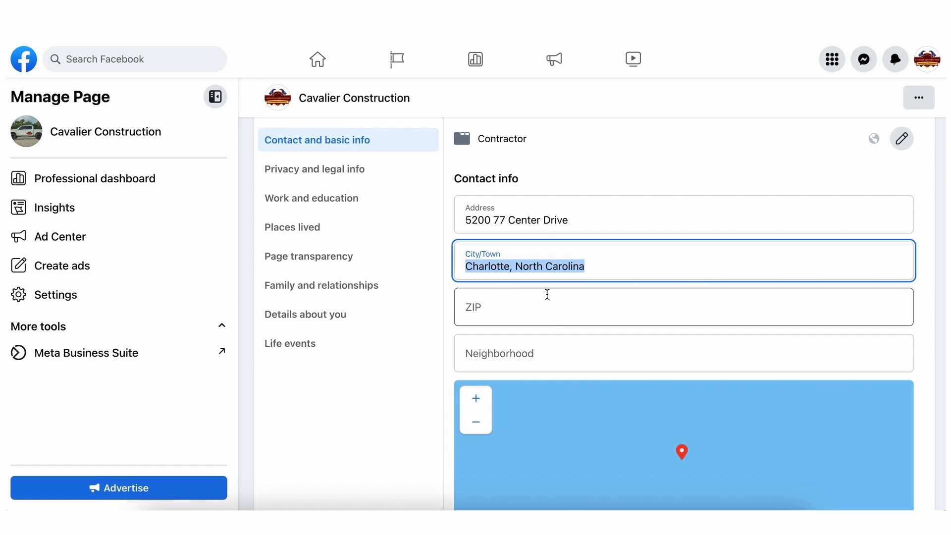
click(551, 310)
scroll(707, 237, down, 2)
text(282)
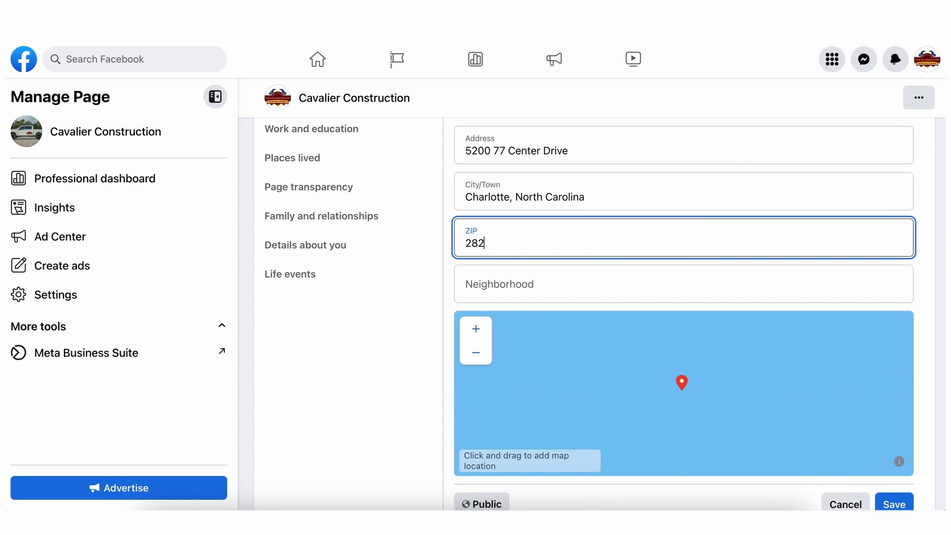
text(7)
text(7)
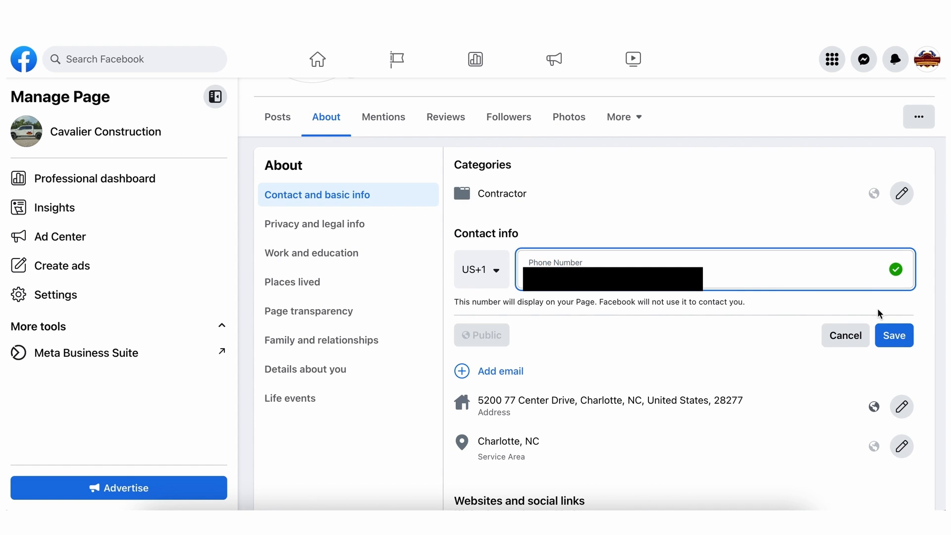
Save the page's contact phone number and fill in its contact email
click(891, 335)
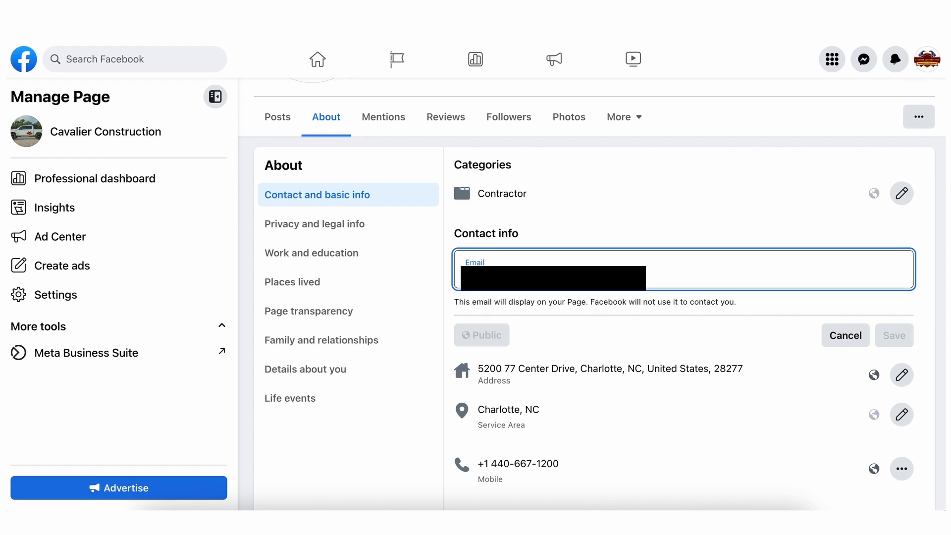
text(c)
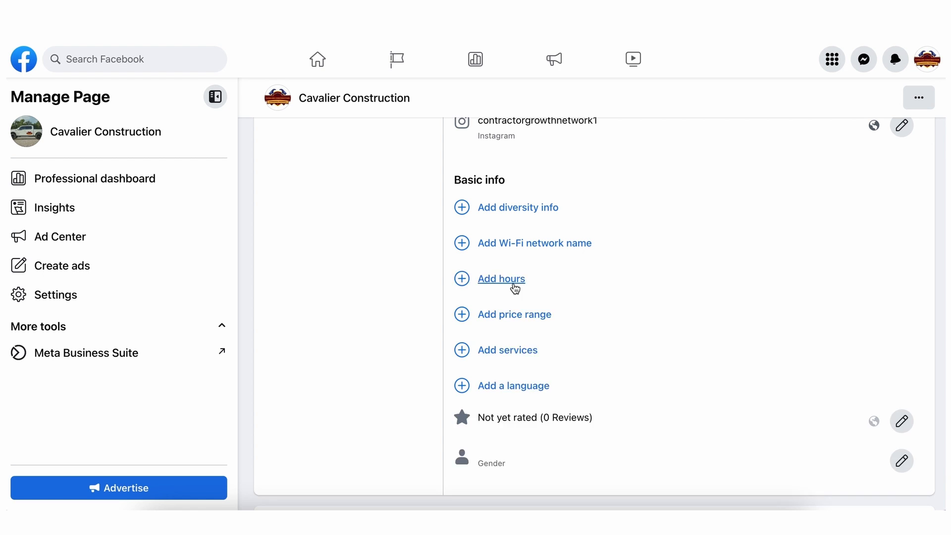
Set the page's business hours to Open on selected hours
click(515, 289)
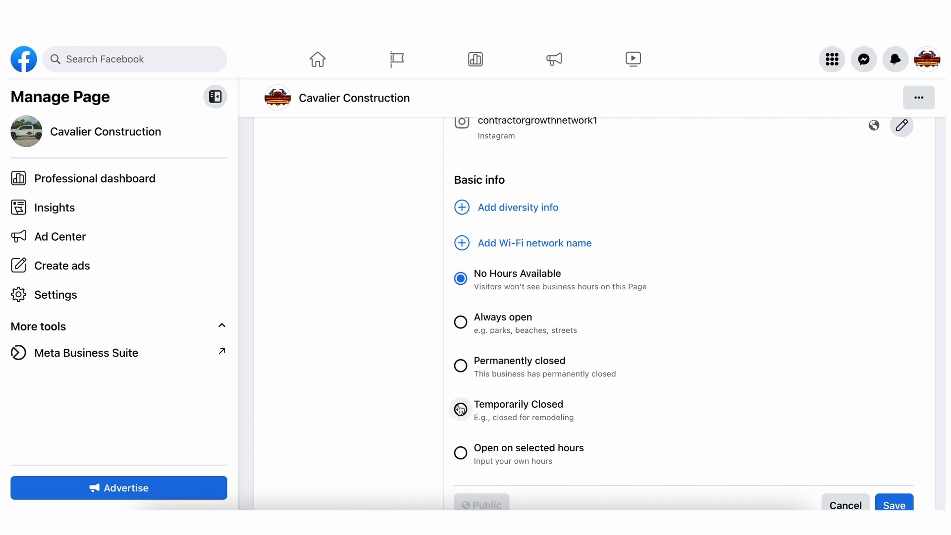
click(460, 451)
scroll(657, 381, down, 5)
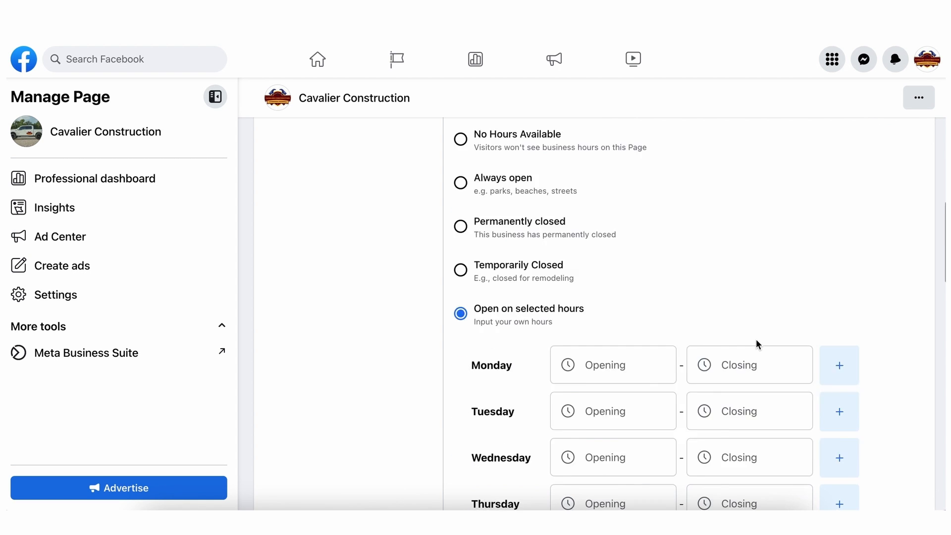
Set the Monday, Tuesday and Wednesday hours to 9:00 AM through 5:00 PM
click(617, 291)
click(629, 331)
click(738, 333)
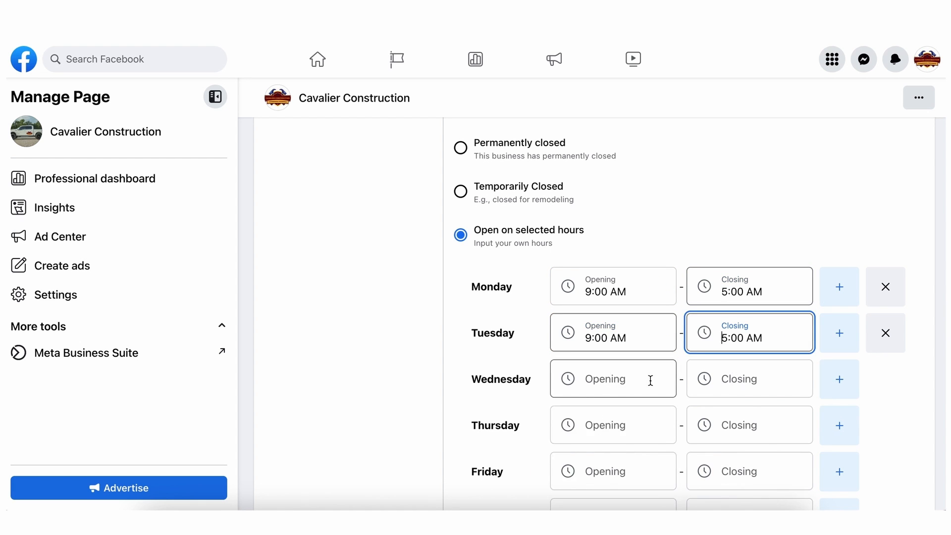
click(649, 382)
click(738, 380)
text(5)
click(735, 414)
click(751, 340)
click(748, 291)
click(732, 417)
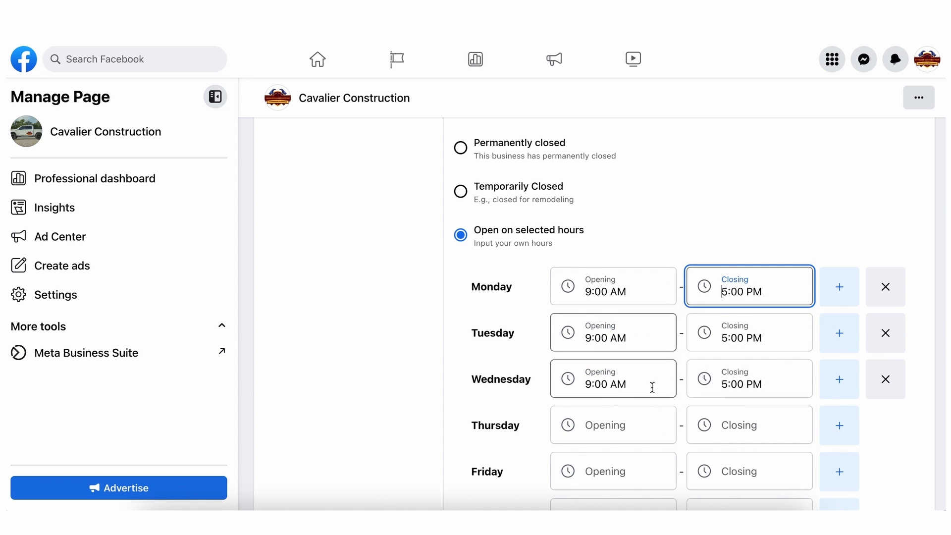
Fill in the opening and closing times for Thursday and Friday
click(619, 425)
click(745, 424)
text(5)
click(742, 317)
click(619, 470)
click(749, 470)
click(744, 363)
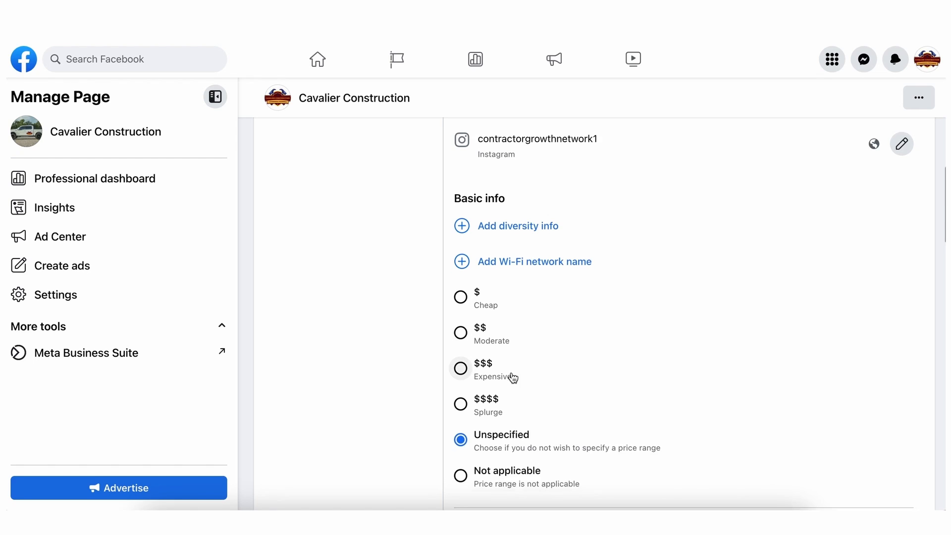
Set the page's price range to $$$ (Expensive) in its basic info and save it
scroll(511, 375, down, 1)
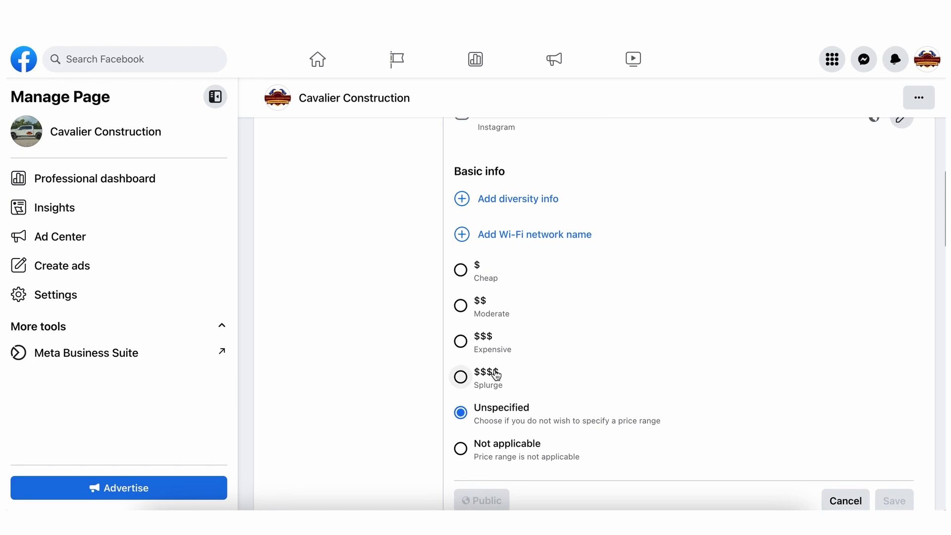
click(461, 341)
scroll(662, 372, down, 2)
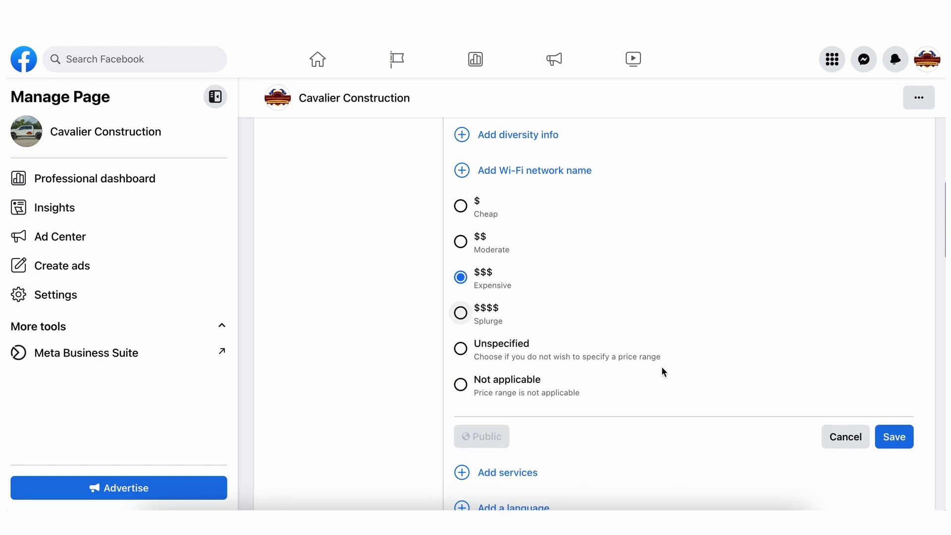
click(886, 436)
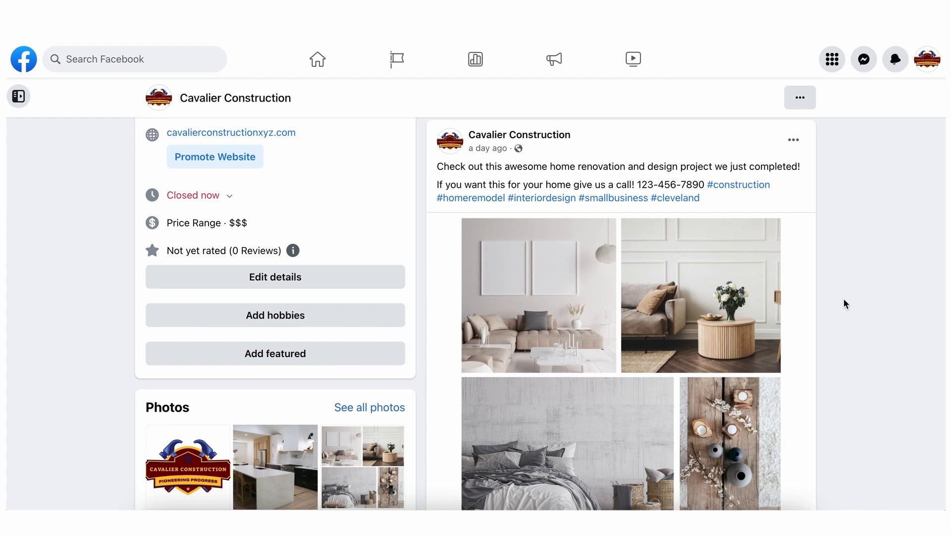
Review the page's home renovation post, viewing its photo collage full size and closing it again
scroll(688, 259, down, 1)
scroll(691, 258, up, 1)
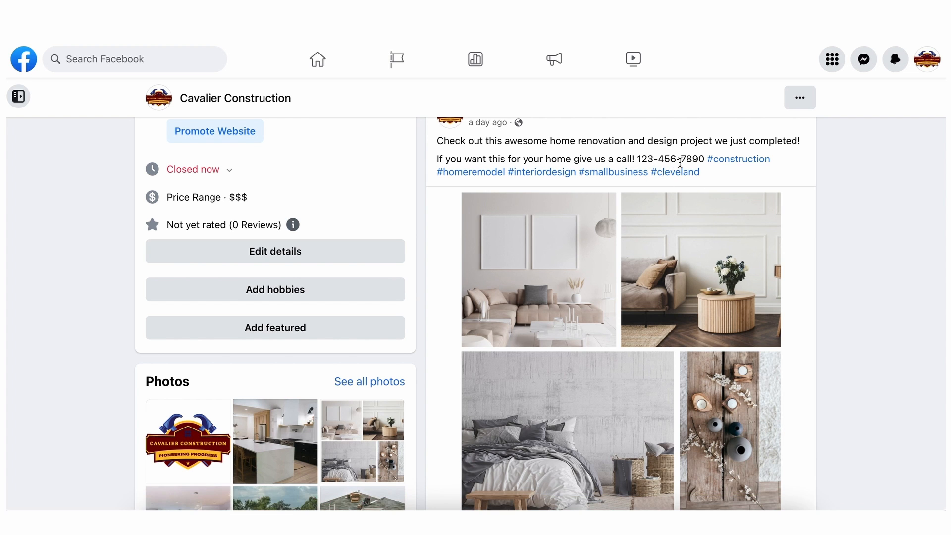
scroll(671, 298, down, 2)
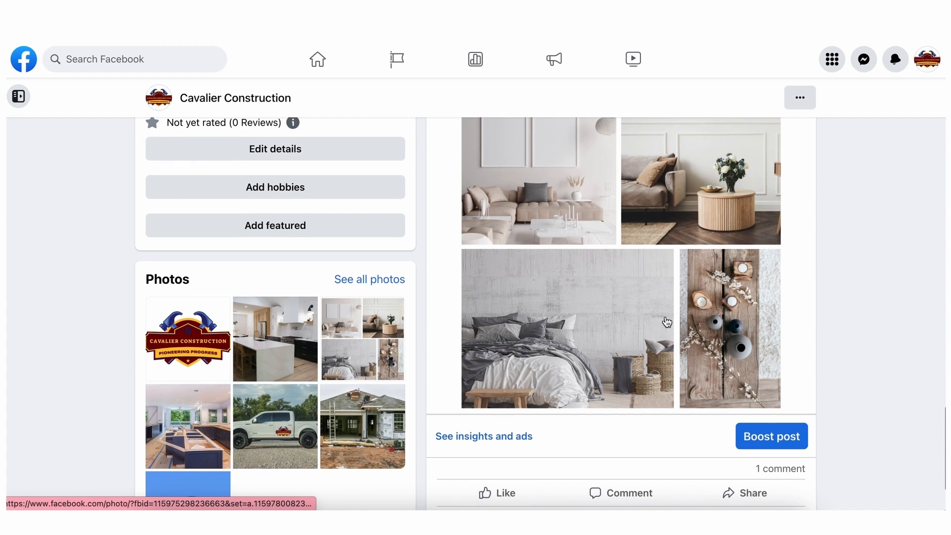
click(630, 307)
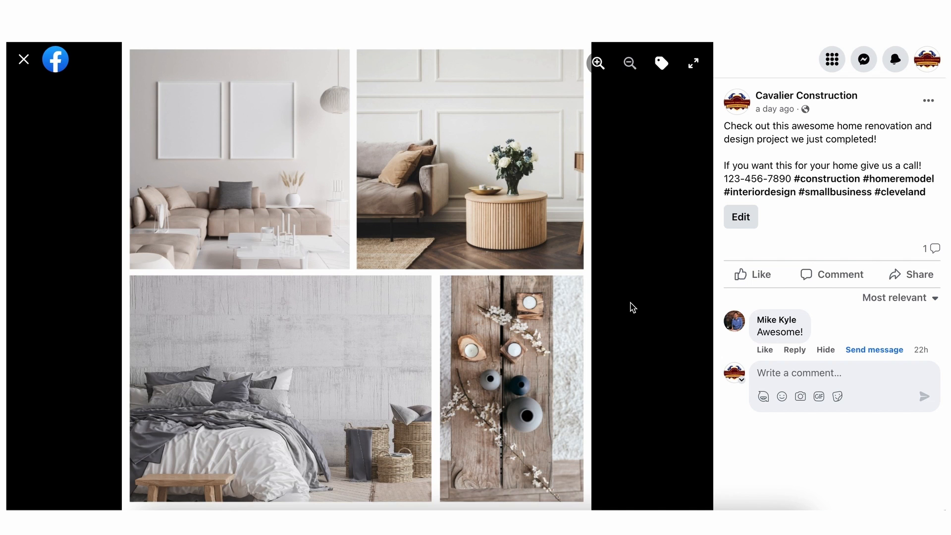
click(23, 59)
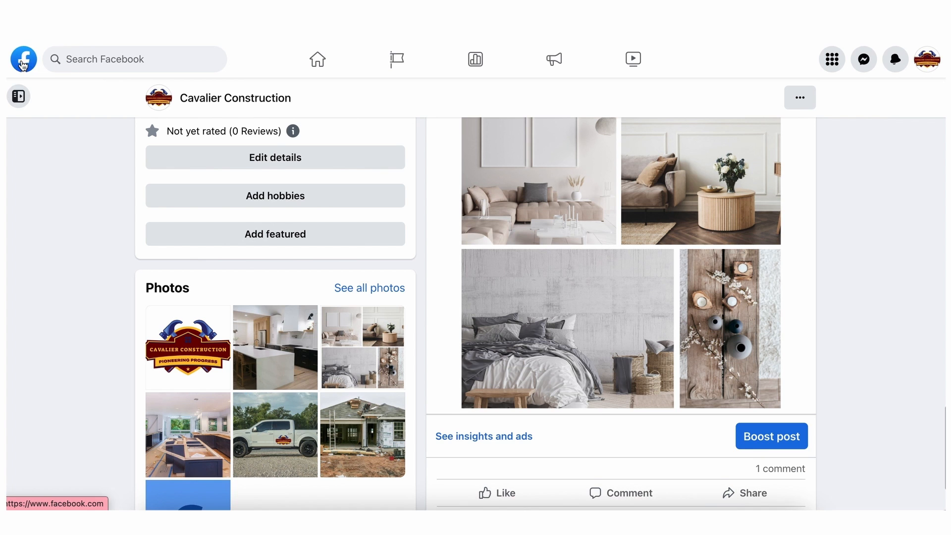